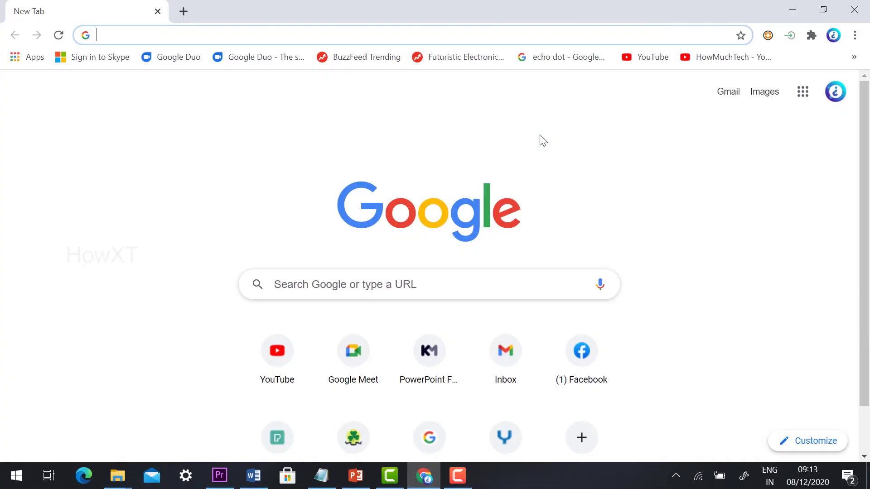
# - Load meet.google.com from the address bar and dismiss the New meeting dropdown
pyautogui.write('meet')
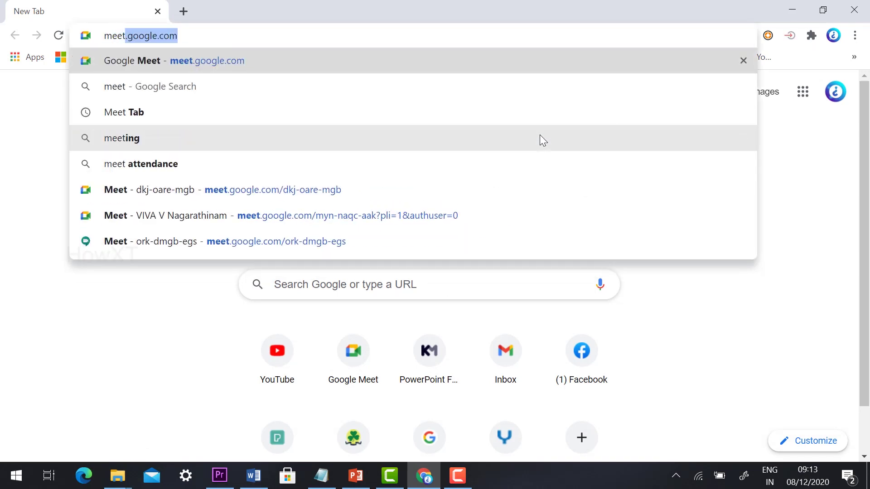
pyautogui.press('Return')
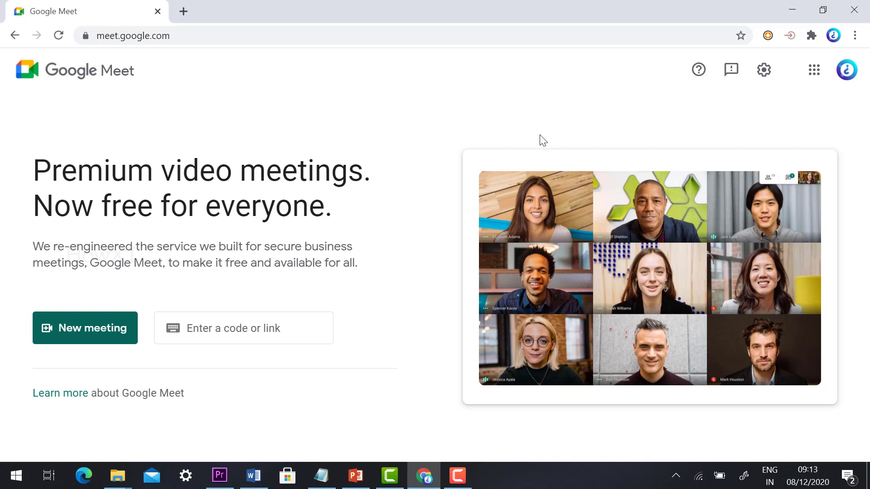
pyautogui.click(49, 322)
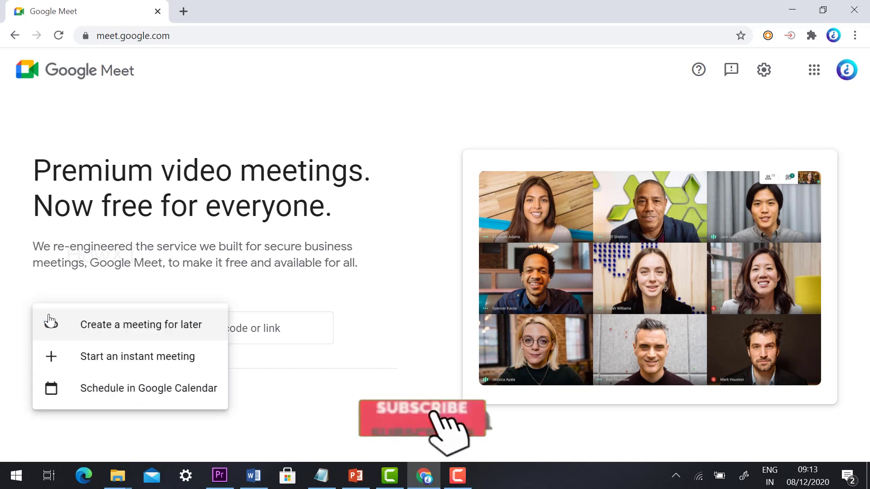
pyautogui.click(266, 89)
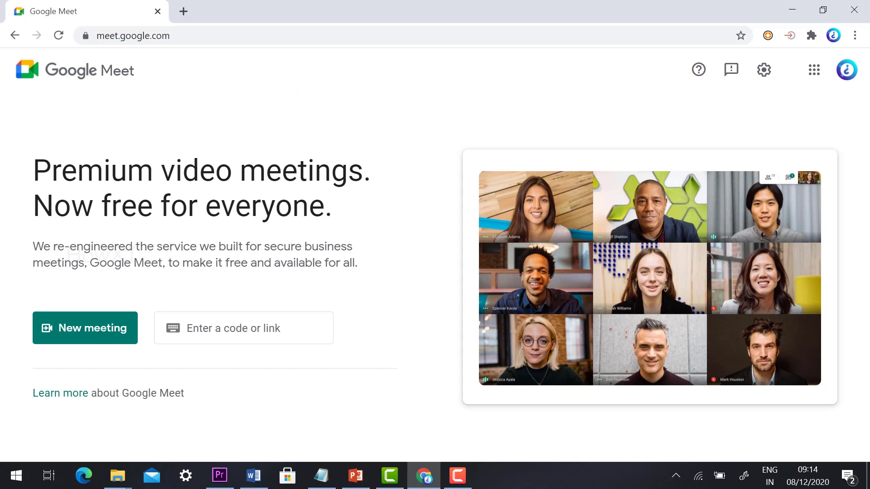
# - Create a Chrome shortcut named 'Google Meet' for the Meet page via More tools
pyautogui.click(855, 36)
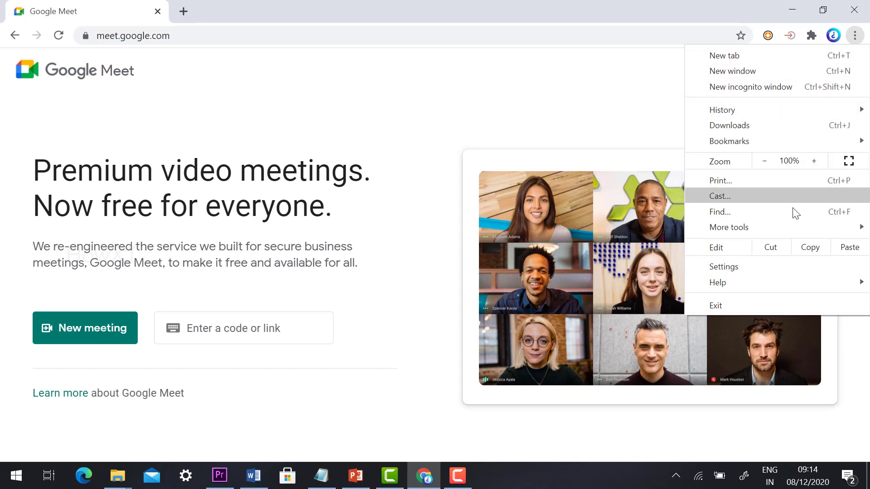
pyautogui.moveTo(792, 231)
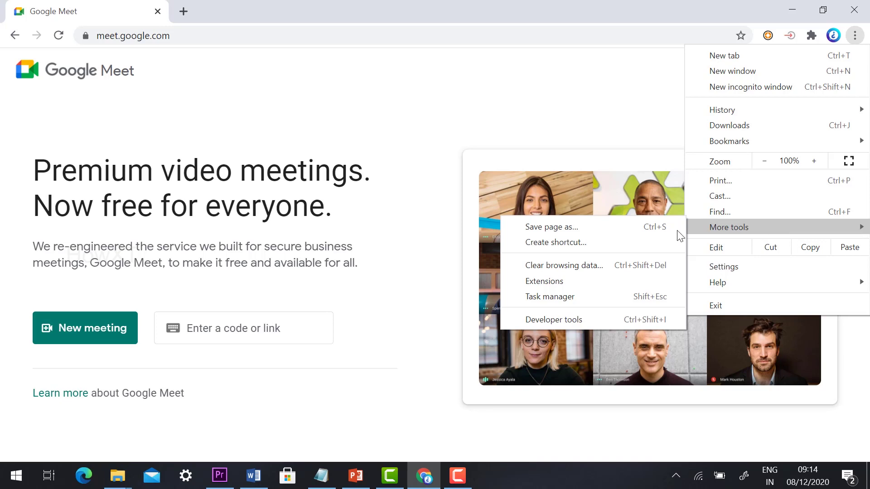
pyautogui.click(564, 242)
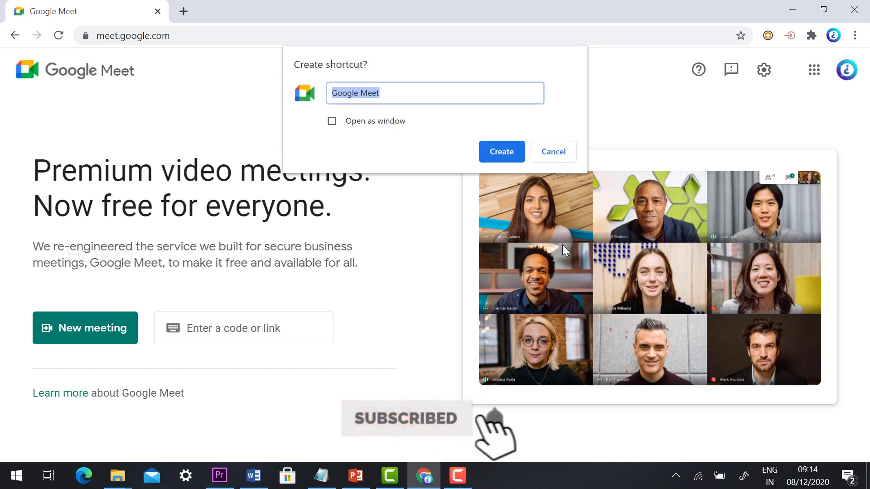
pyautogui.click(510, 155)
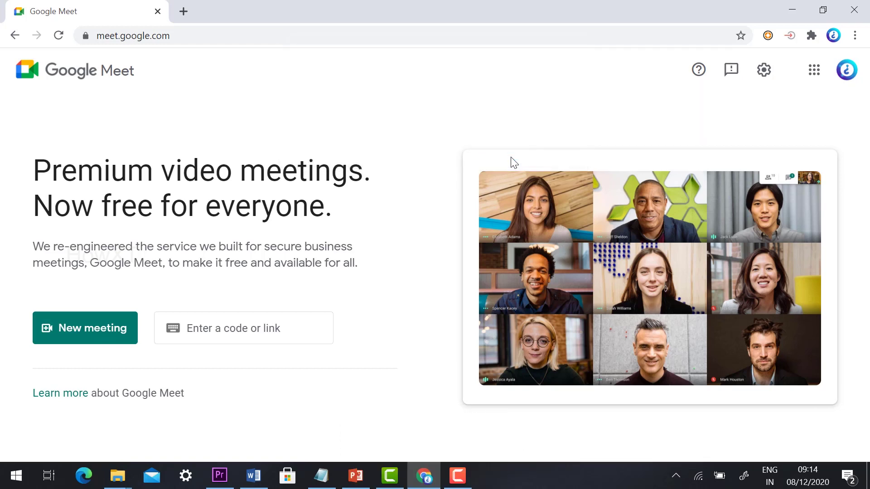
# - Minimize Chrome and launch the Google Meet desktop shortcut, opening Meet in a second tab
pyautogui.click(798, 7)
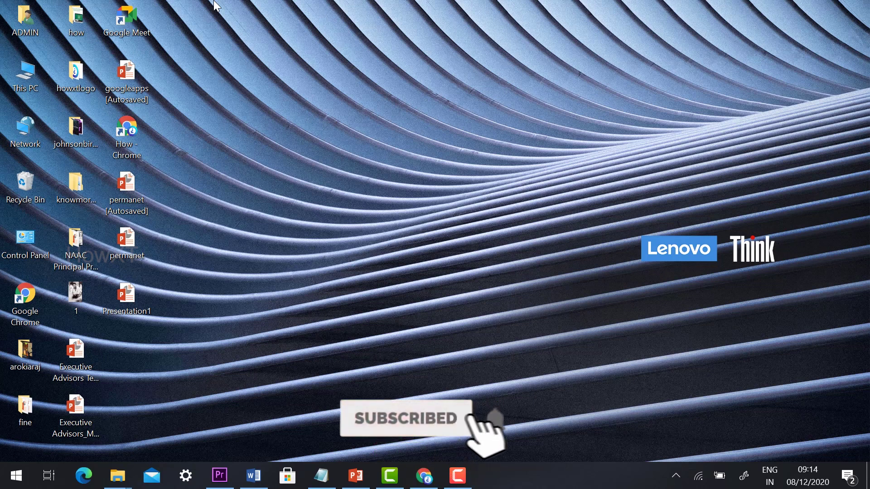
pyautogui.doubleClick(123, 18)
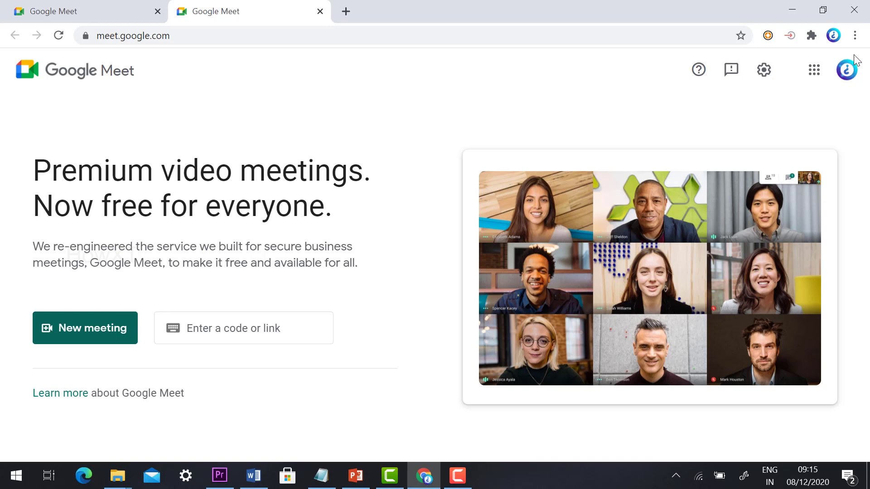
# - Move the Meet tab into its own Google Meet app window and drag it down-right
pyautogui.click(855, 35)
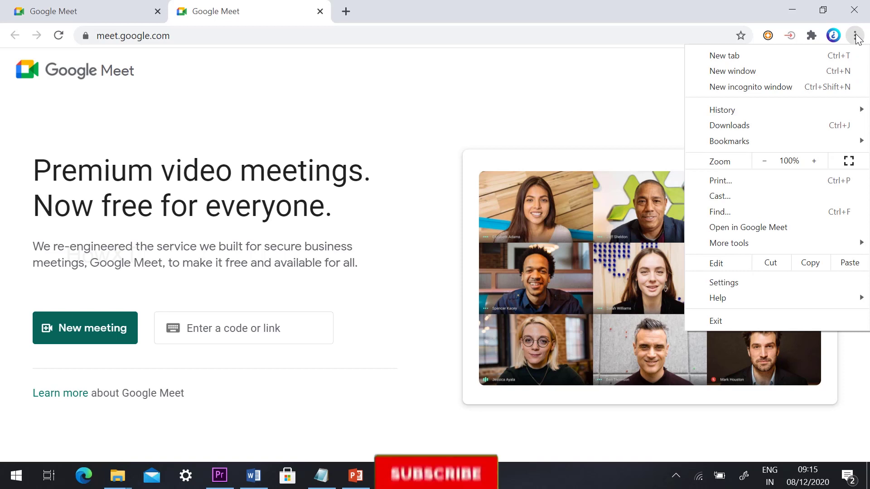
pyautogui.click(778, 228)
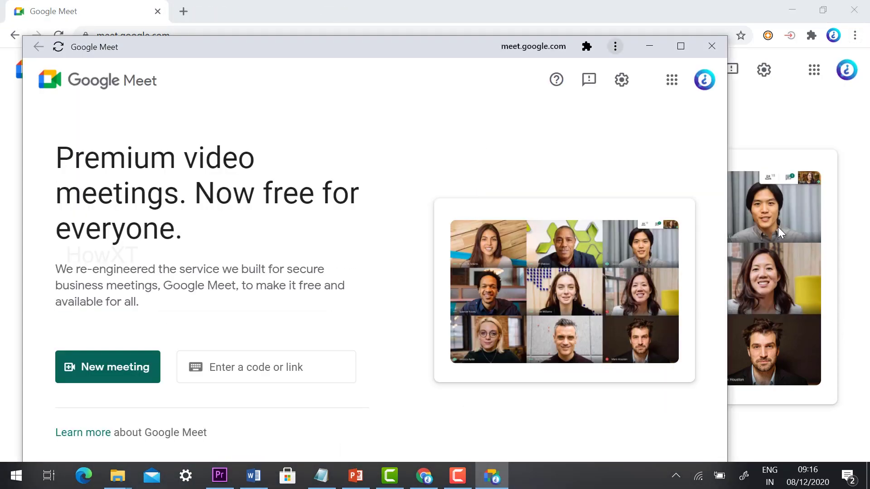
pyautogui.moveTo(165, 51); pyautogui.dragTo(328, 62)
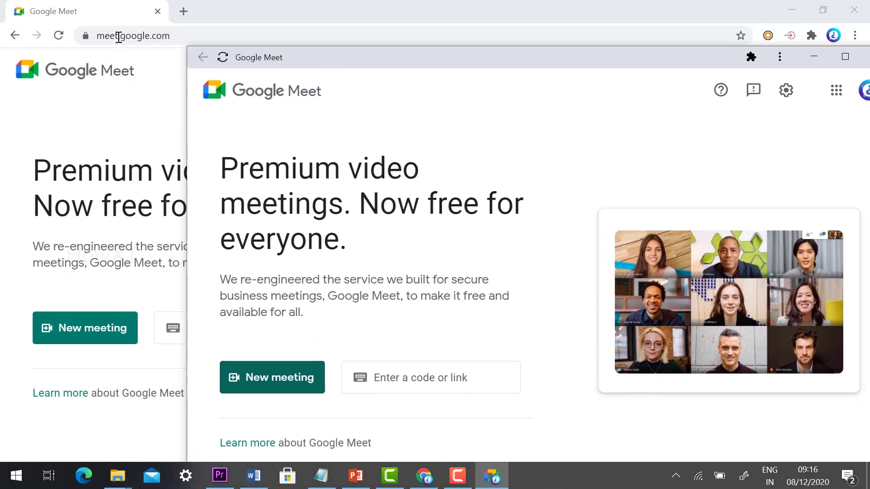
# - Load YouTube in Chrome, open google.com in a new tab, and move the Meet window up-left
pyautogui.click(164, 39)
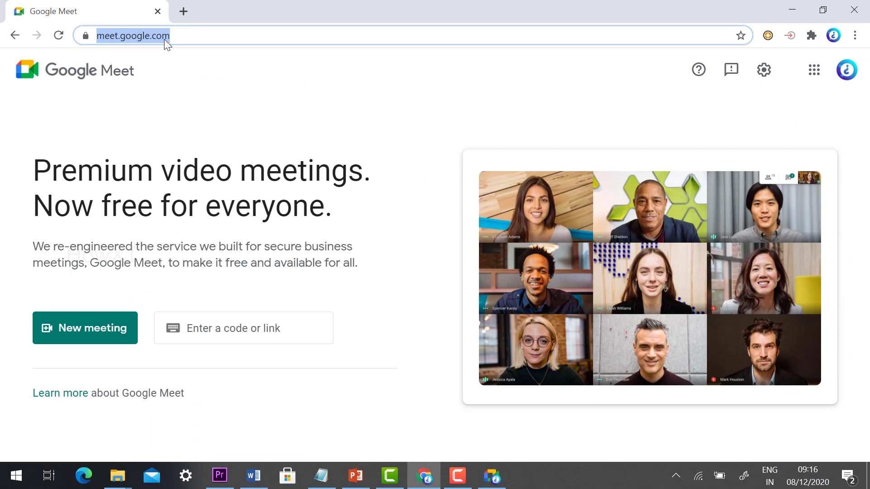
pyautogui.write('youtube')
pyautogui.press('Return')
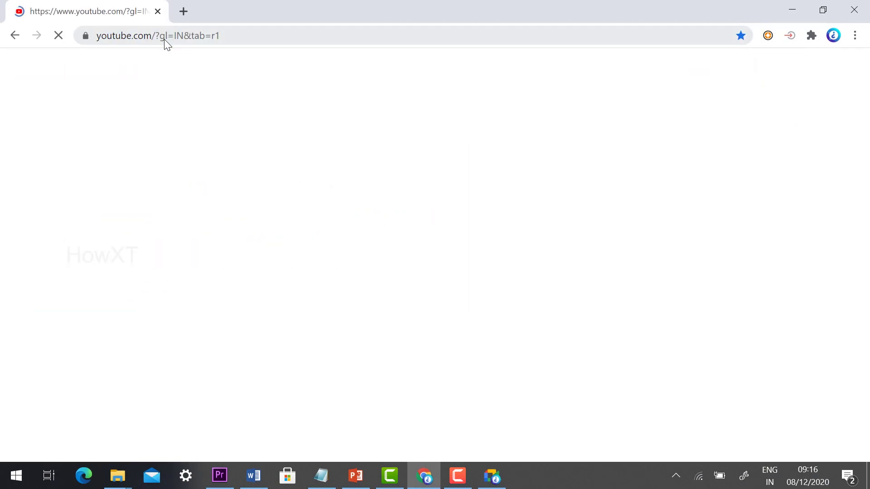
pyautogui.click(184, 11)
pyautogui.write('googl')
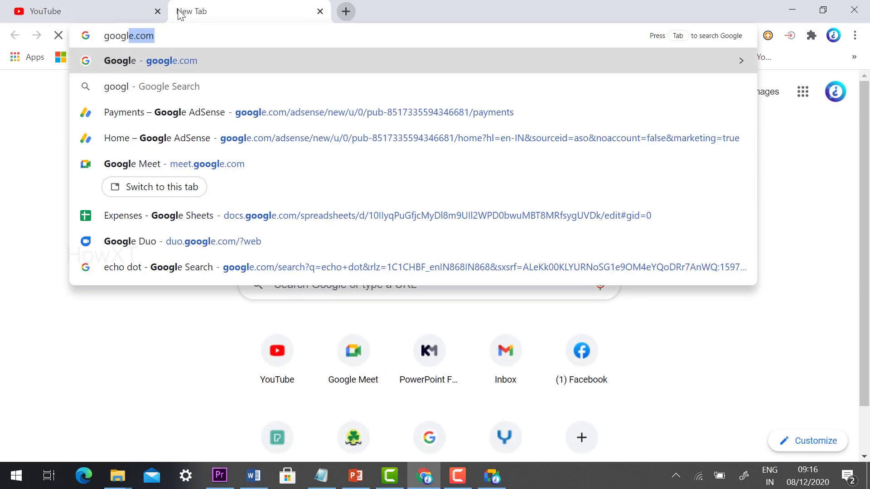
pyautogui.press('Return')
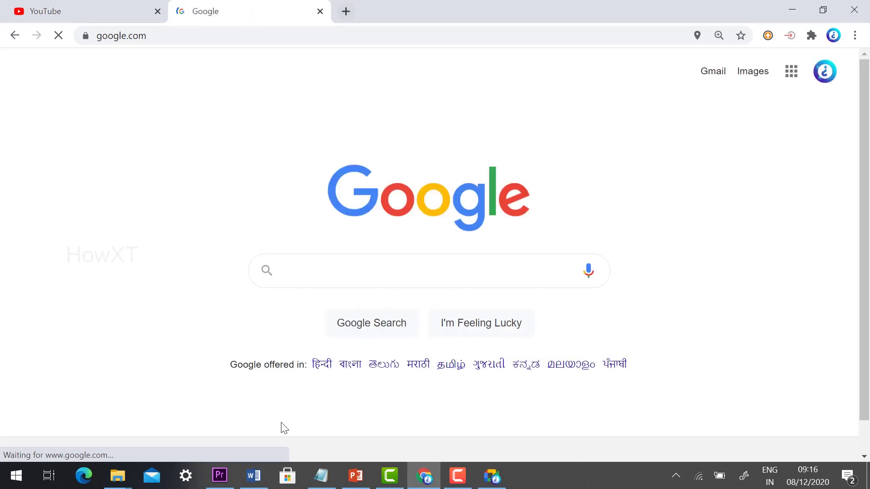
pyautogui.moveTo(420, 58); pyautogui.dragTo(308, 16)
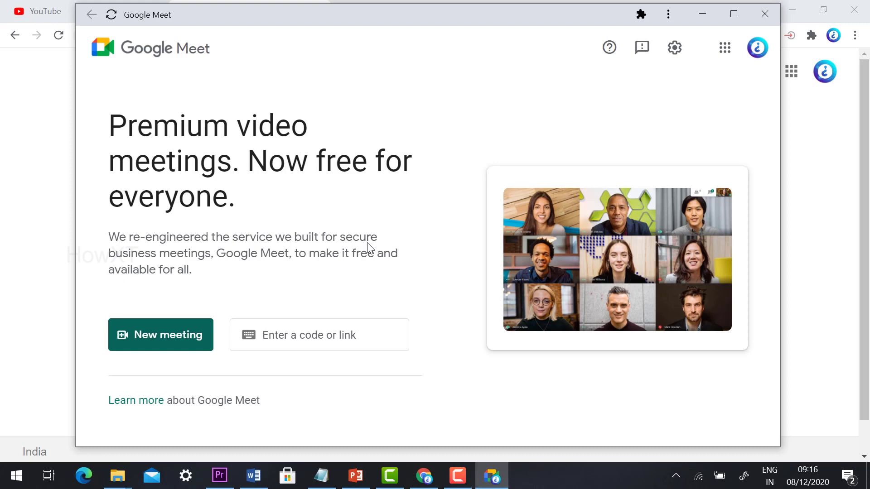
# - Start an instant meeting with the camera and microphone turned off
pyautogui.click(200, 335)
pyautogui.click(247, 365)
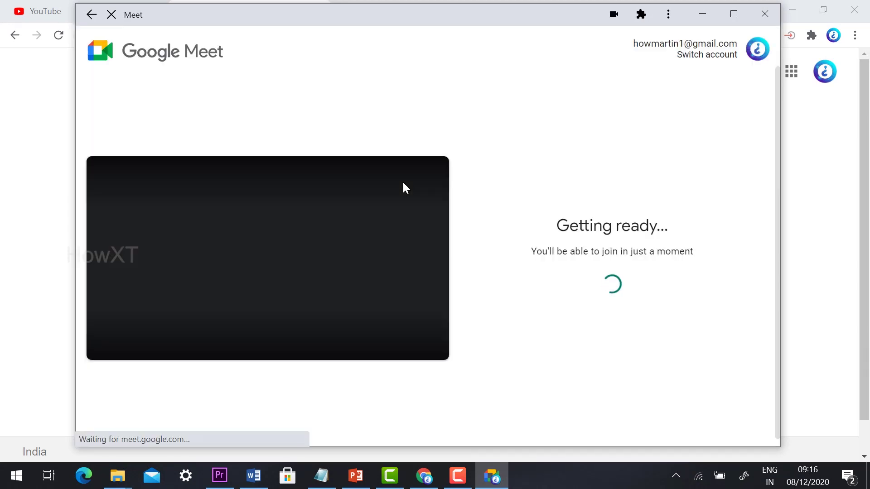
pyautogui.click(295, 330)
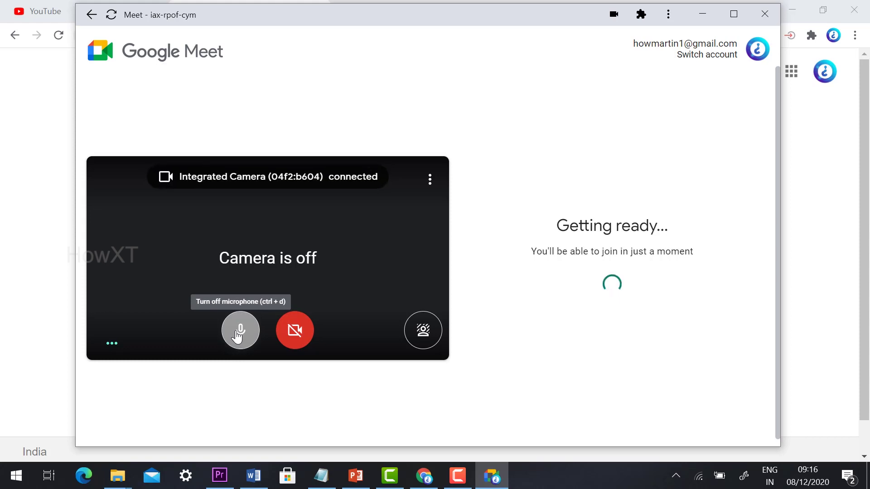
pyautogui.click(239, 336)
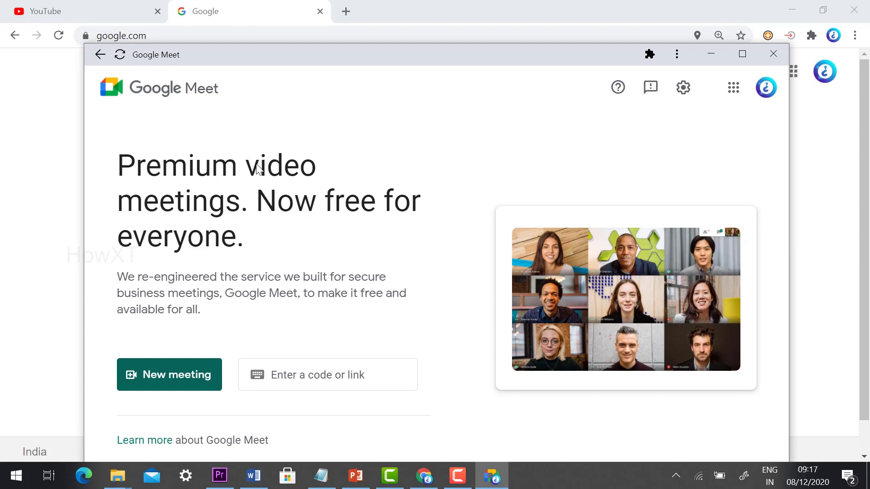
# - Relaunch Meet from the desktop shortcut, move it into its app window, and maximize it
pyautogui.press('super+d')
pyautogui.click(126, 18)
pyautogui.doubleClick(126, 19)
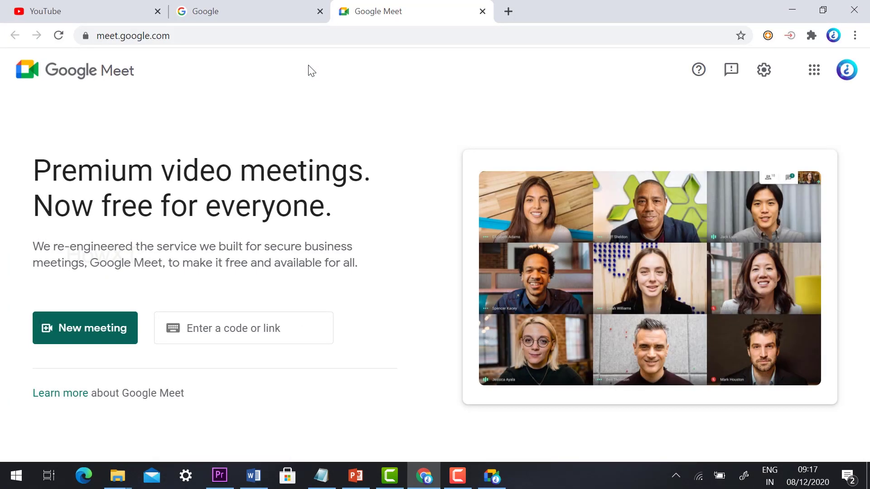
pyautogui.click(855, 36)
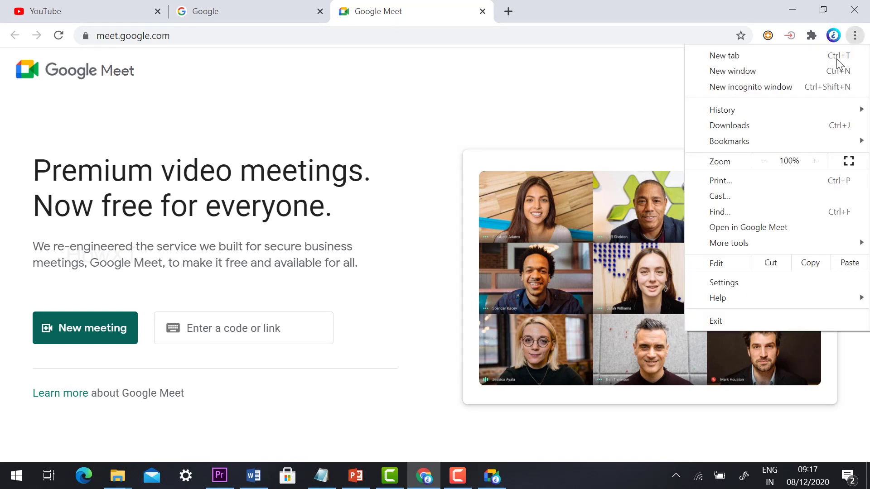
pyautogui.click(761, 229)
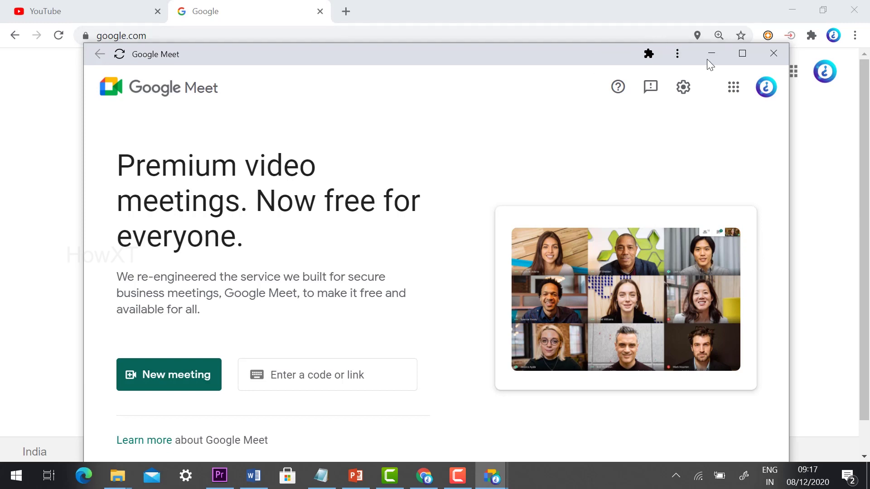
pyautogui.click(743, 54)
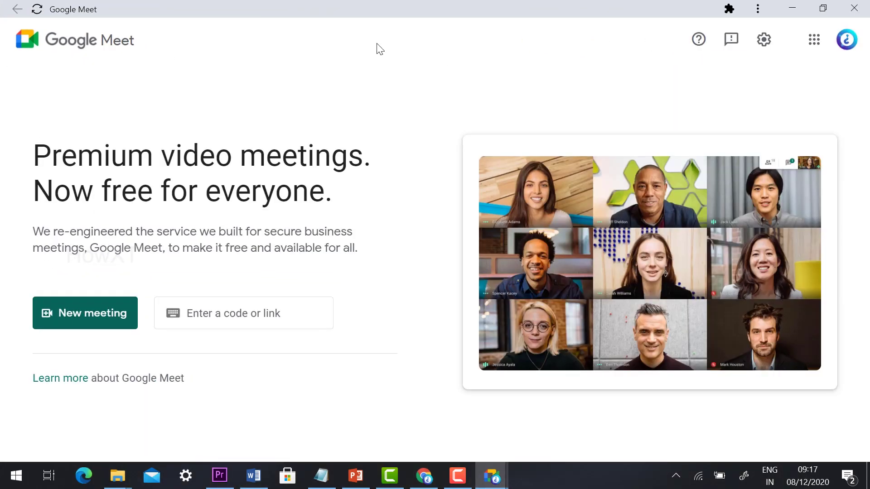
# - Uninstall the Google Meet app from its window menu, confirming Remove
pyautogui.click(756, 9)
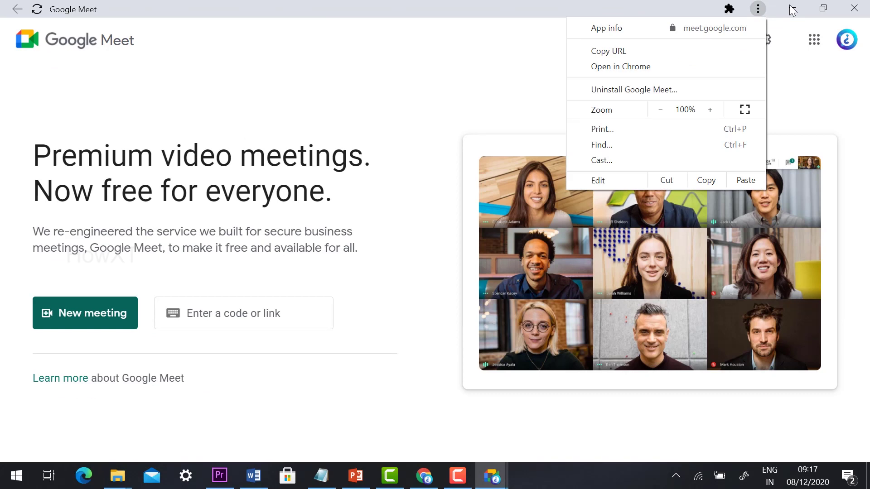
pyautogui.click(610, 94)
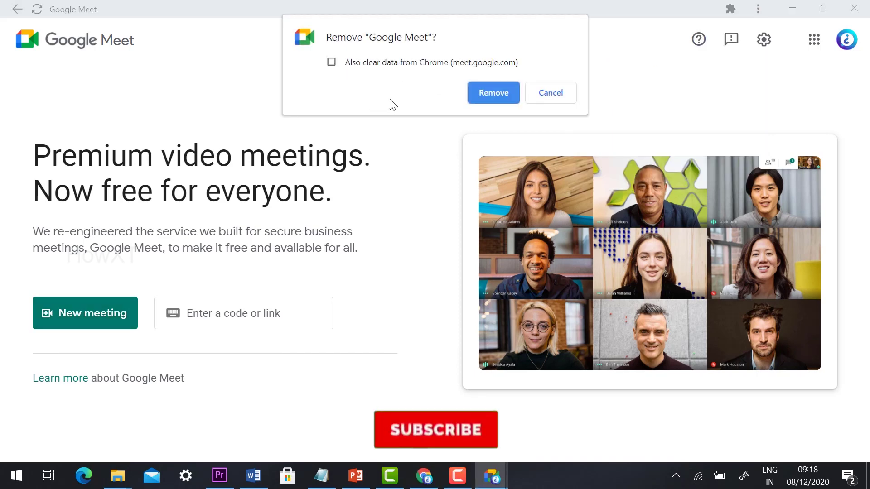
pyautogui.click(488, 92)
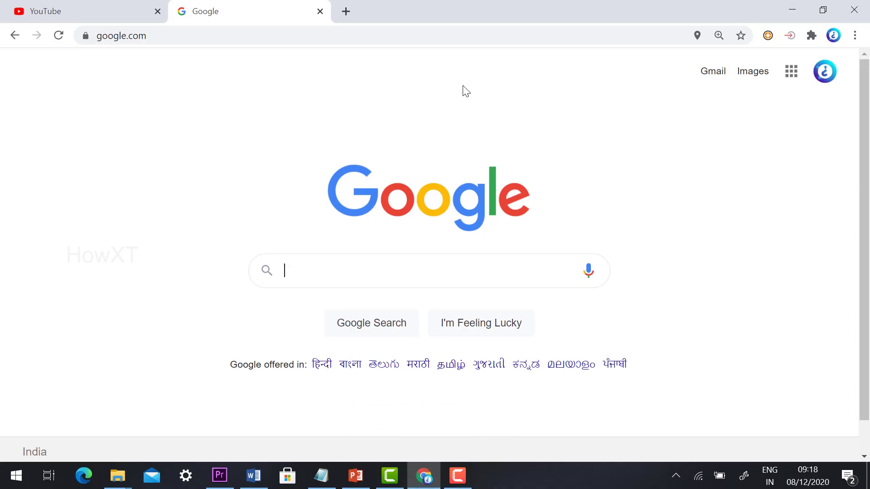
# - Show the desktop with Win+D and launch the 'How - Chrome' shortcut, reopening meet.google.com
pyautogui.press('super+d')
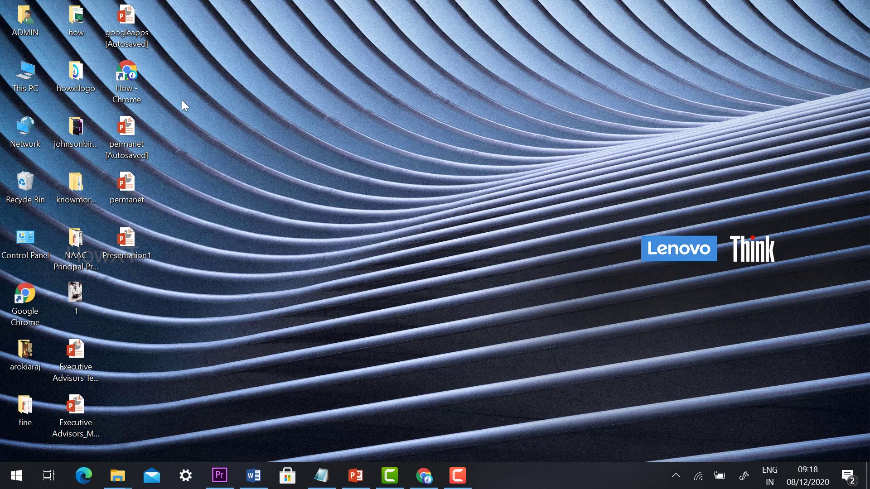
pyautogui.doubleClick(122, 79)
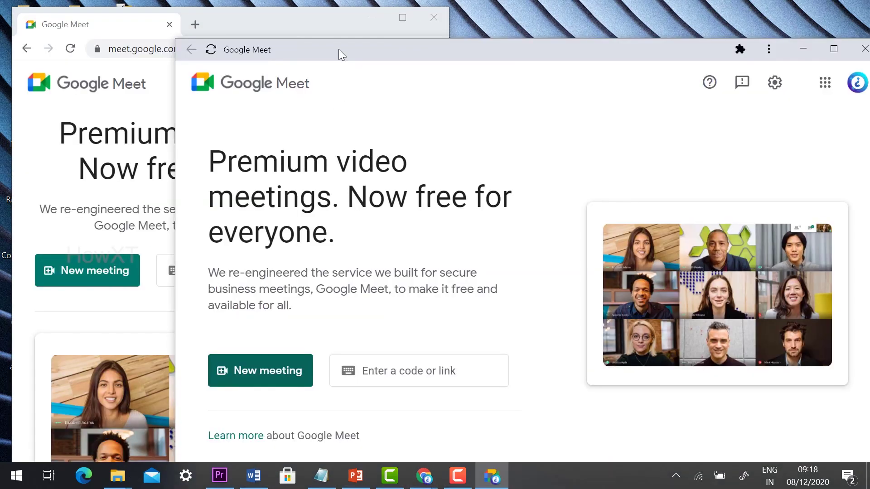